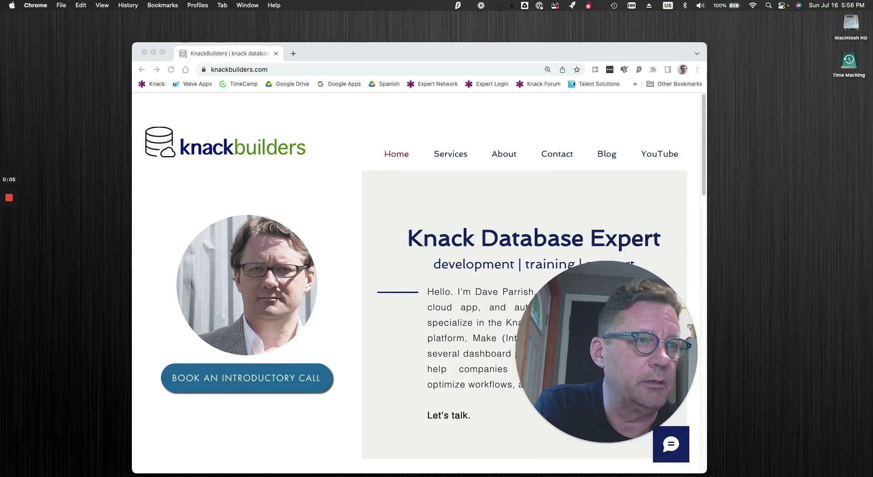
- Move the Joiner Table thumbnail preview to the centre of the screen
drag(418, 199, 261, 110)
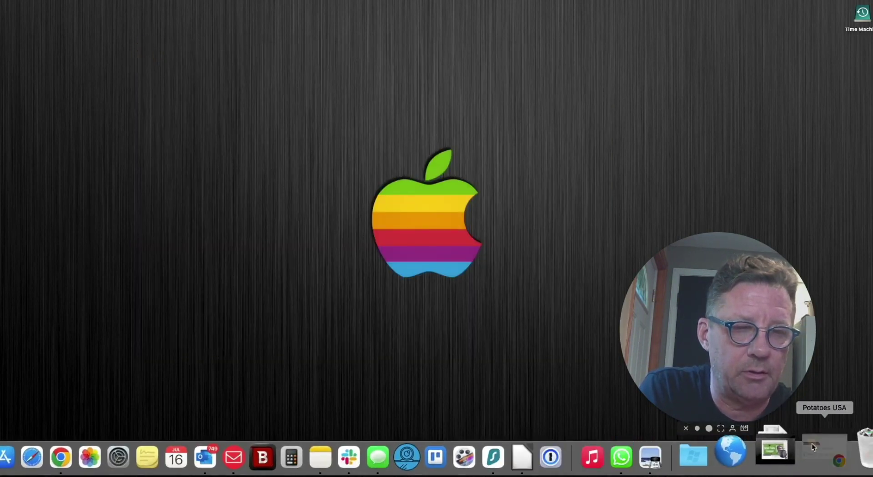
- Restore the minimized Potatoes USA window and scroll down to its Master Grants table
click(813, 447)
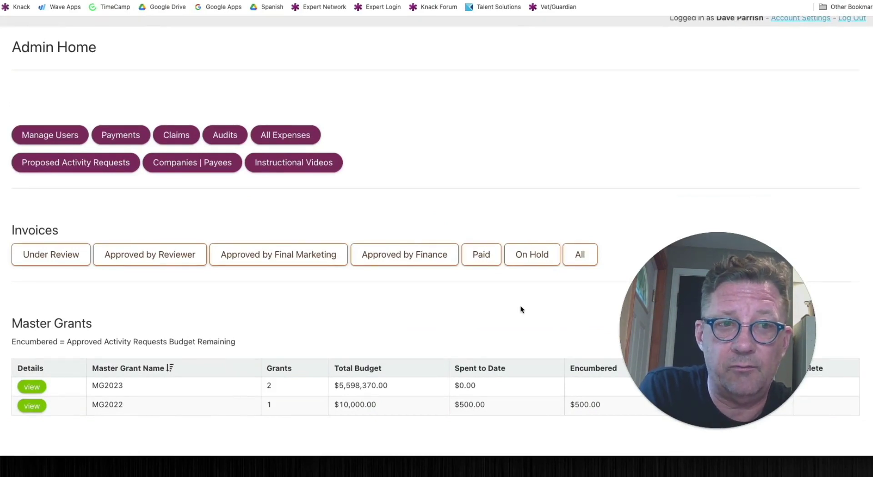
drag(715, 291, 773, 223)
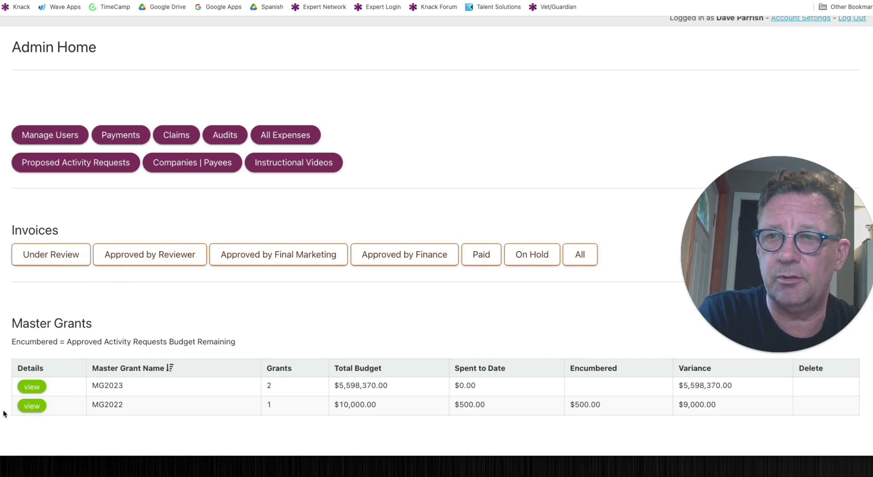
scroll(199, 340, down, 1)
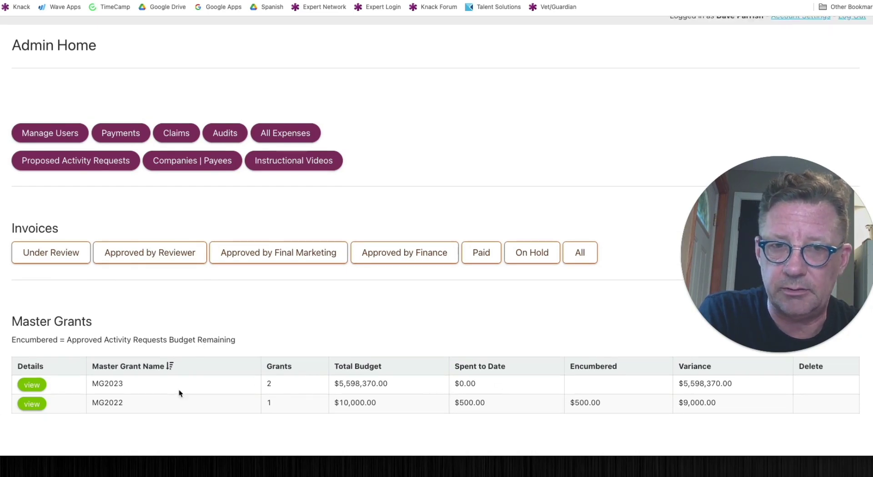
- Open MG2023's details, then its Activity Summary, and scroll through the 145 activities
click(32, 385)
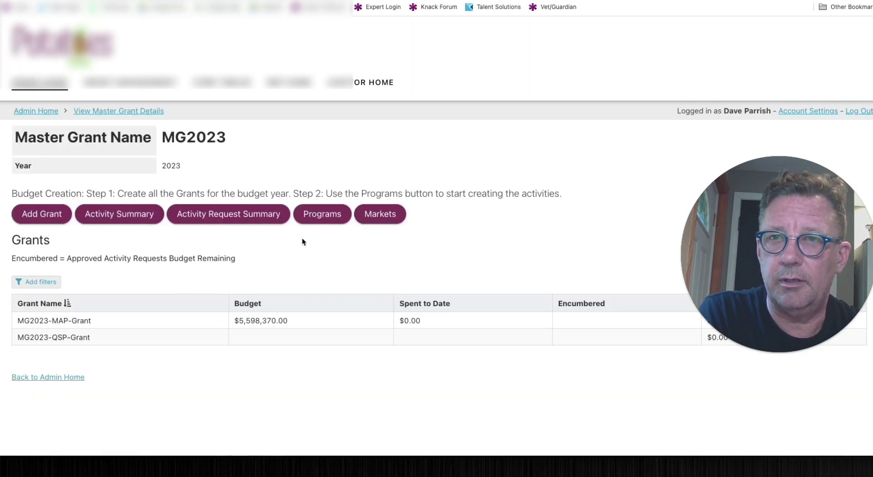
click(118, 212)
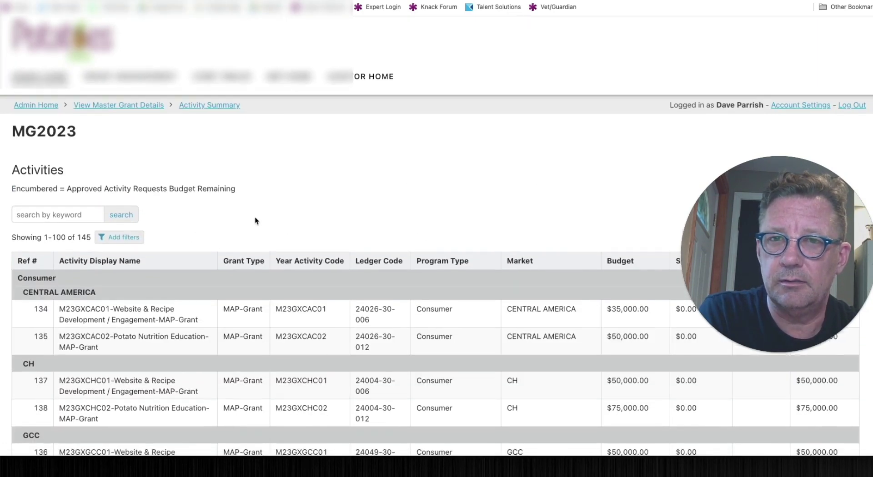
scroll(250, 218, down, 3)
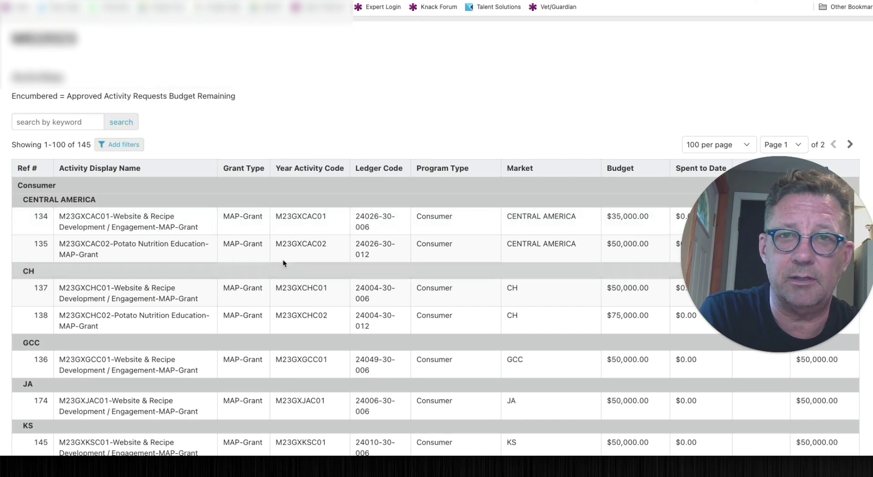
scroll(328, 190, down, 5)
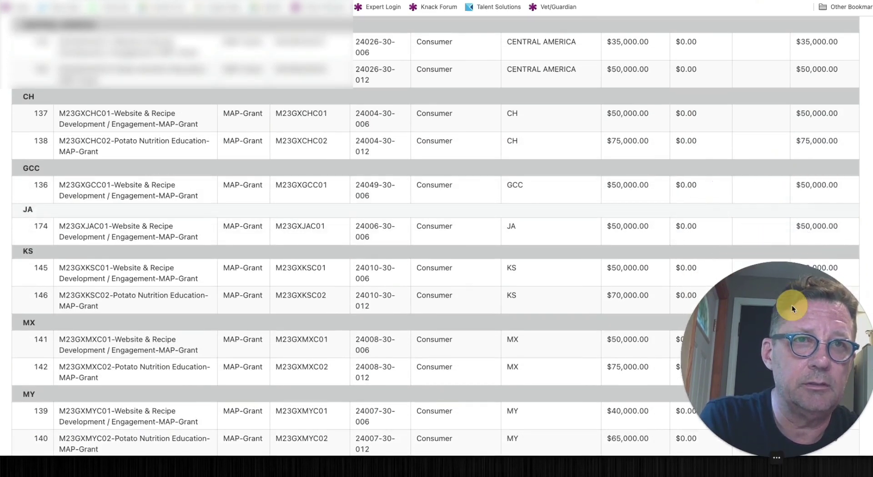
scroll(597, 156, up, 3)
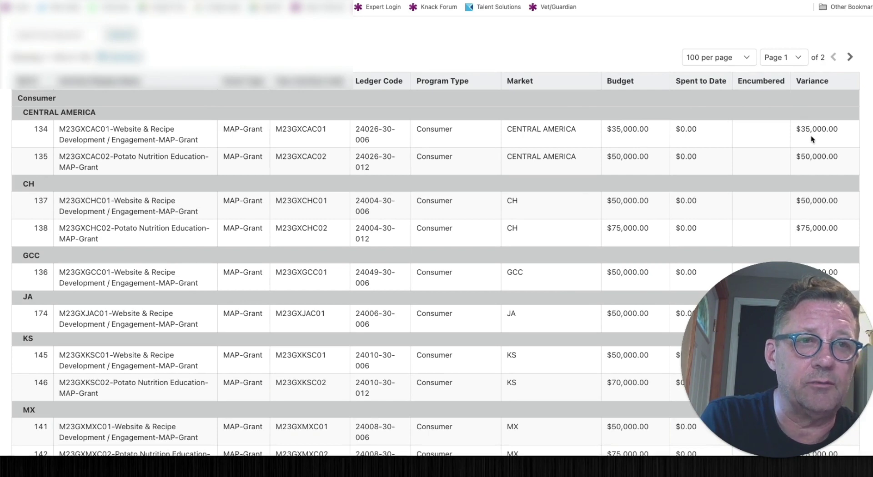
scroll(231, 96, up, 4)
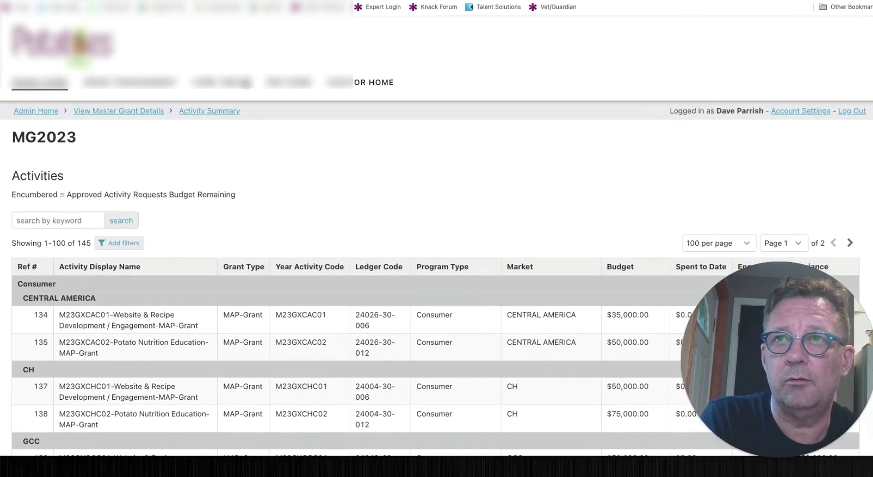
- Go back to Admin Home and open the MG2023 row's master grant details
click(28, 85)
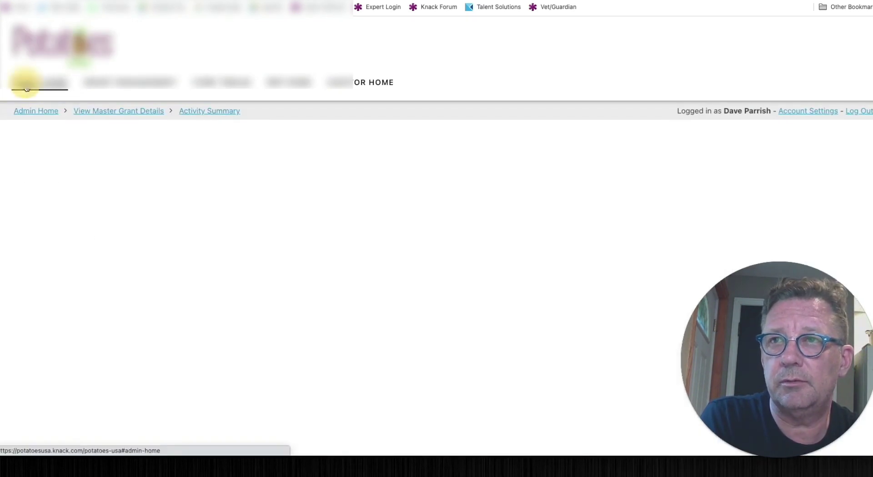
scroll(198, 241, down, 3)
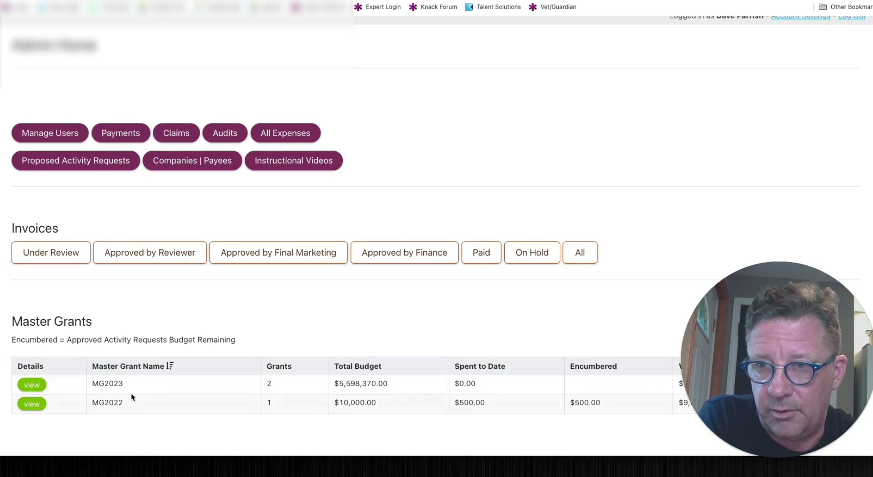
click(37, 387)
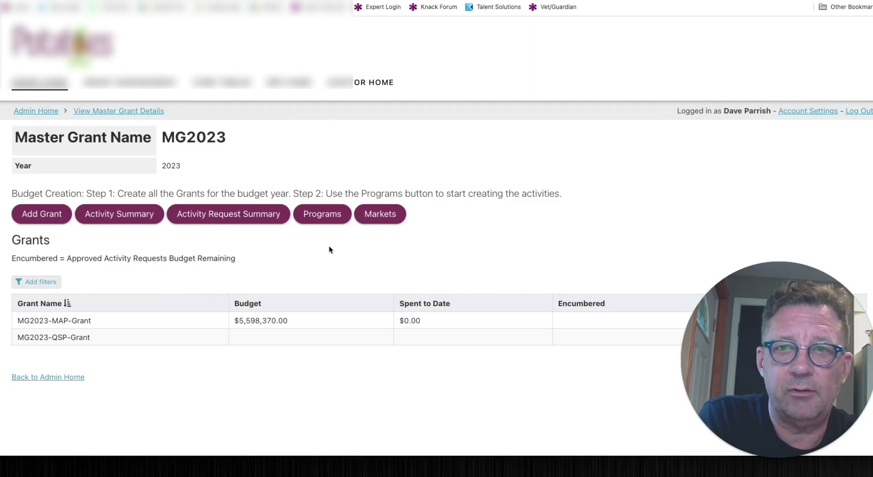
- Browse MG2023's Programs and Markets breakdowns, returning to its details page after each
click(323, 215)
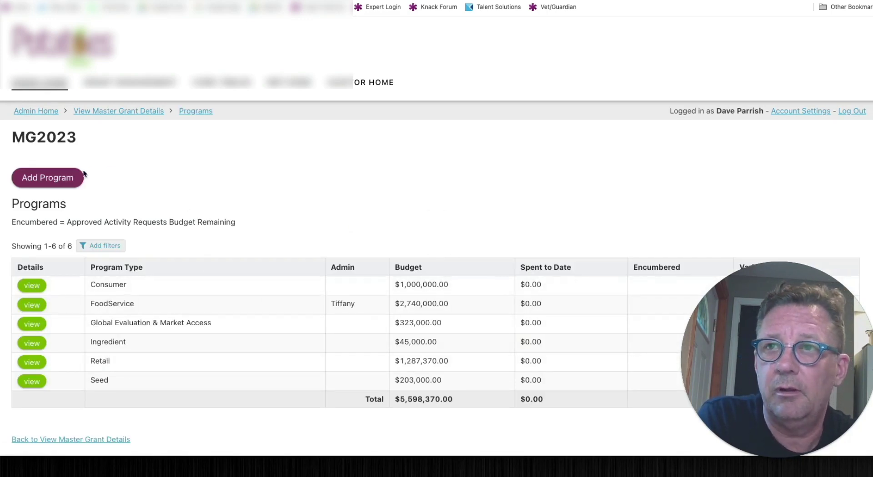
click(130, 115)
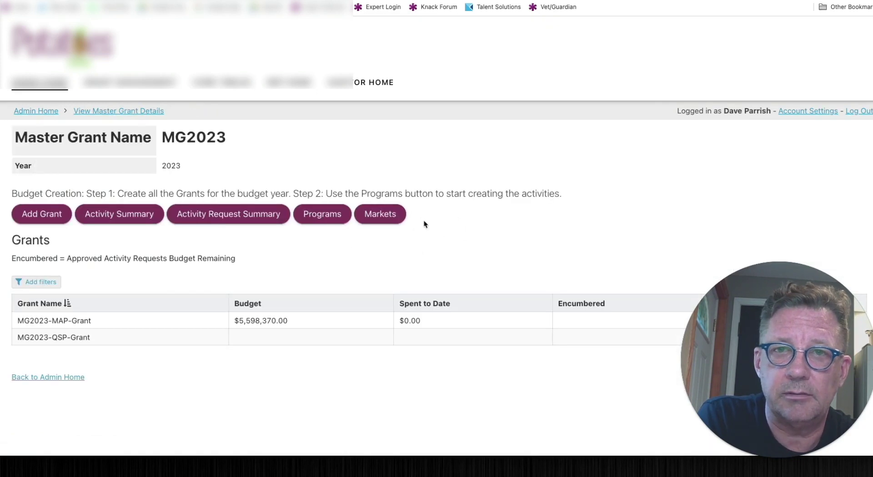
click(395, 217)
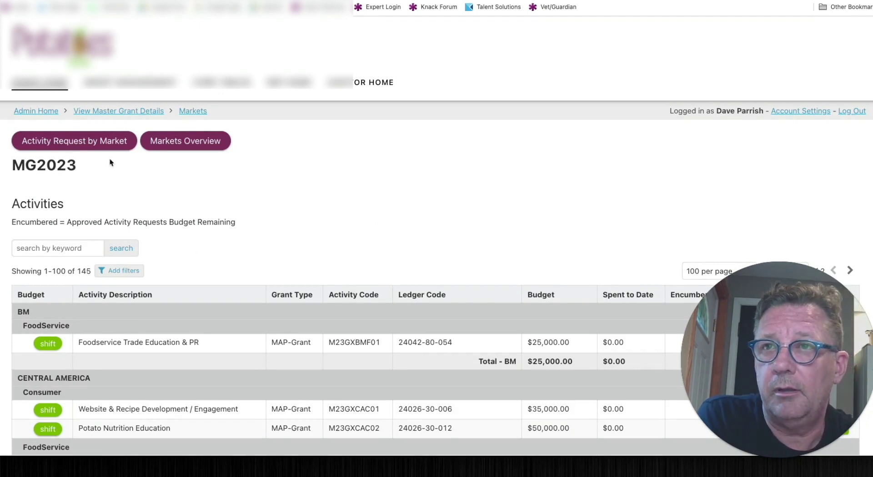
click(119, 112)
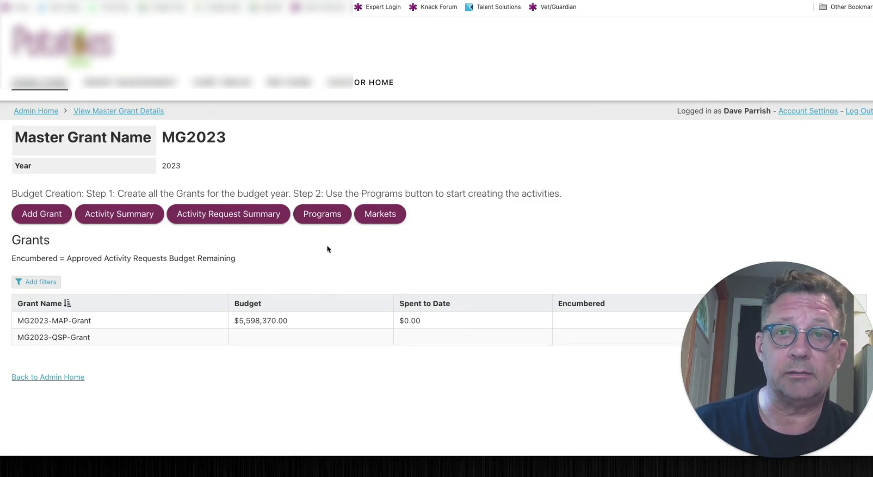
- List MG2023's six program types and highlight the year digits in the MG2023 heading
click(324, 212)
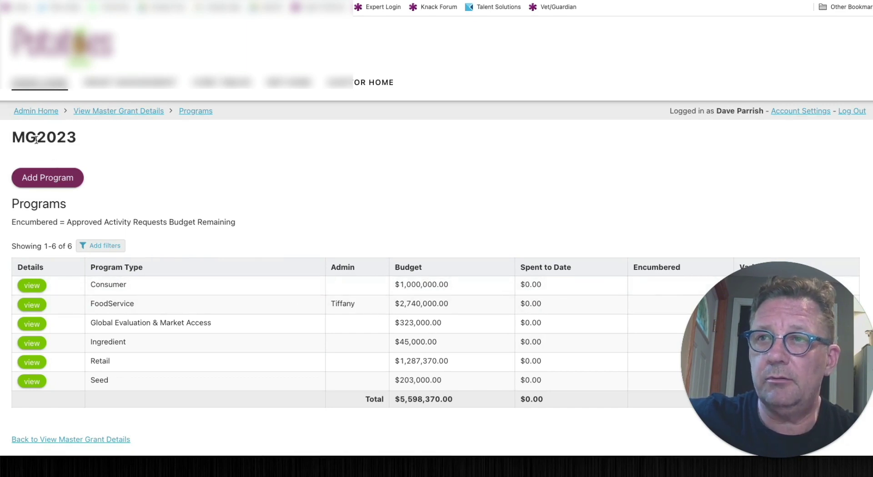
drag(37, 139, 55, 138)
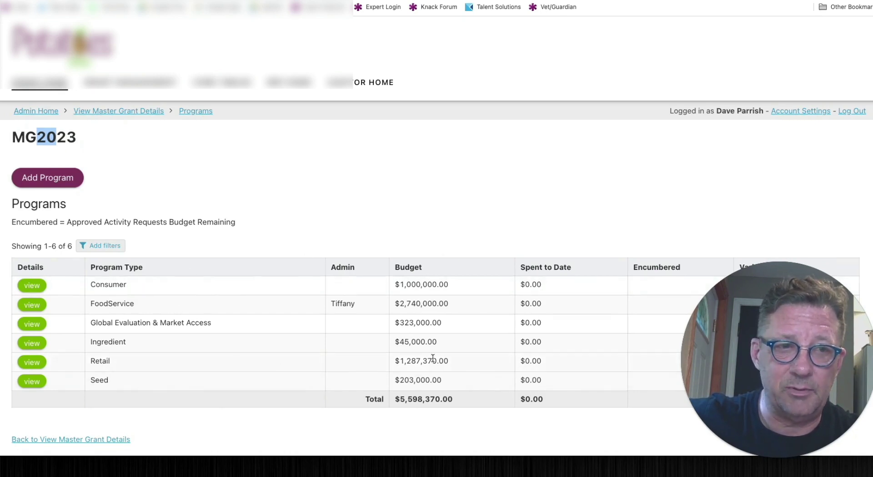
- View the Consumer program's details, then return via the programs list to MG2023's details page
click(32, 285)
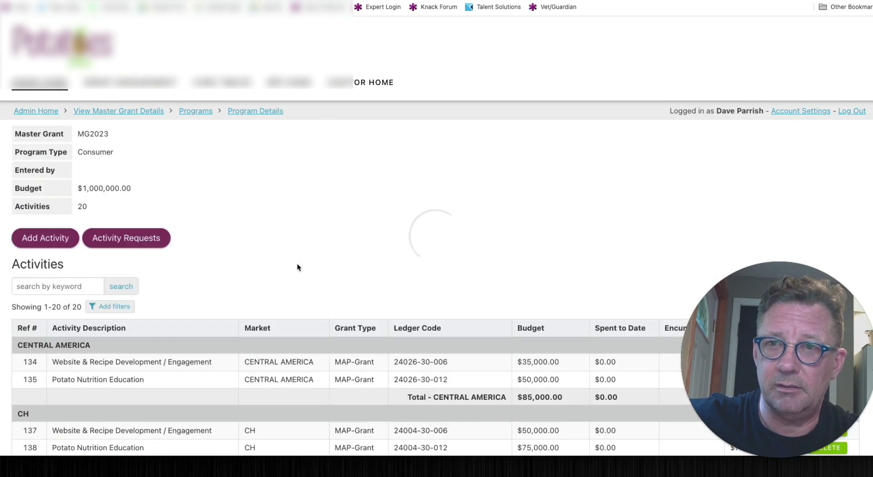
scroll(295, 263, down, 3)
scroll(296, 264, up, 3)
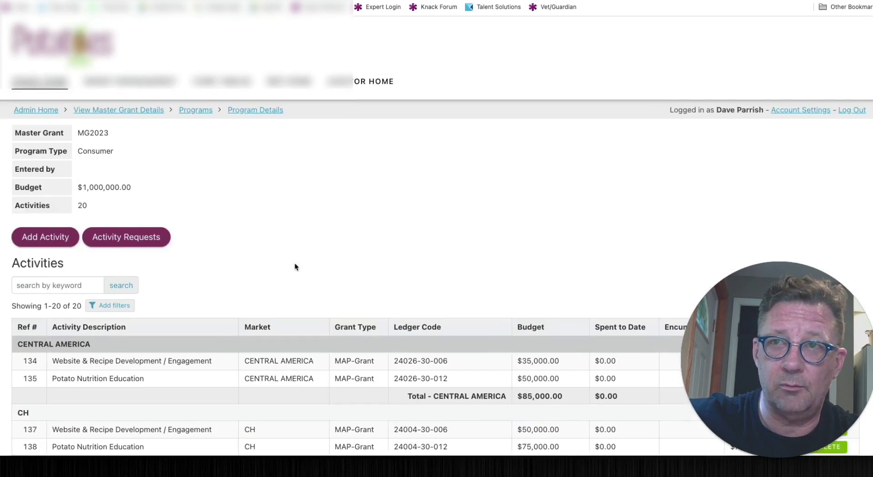
click(194, 112)
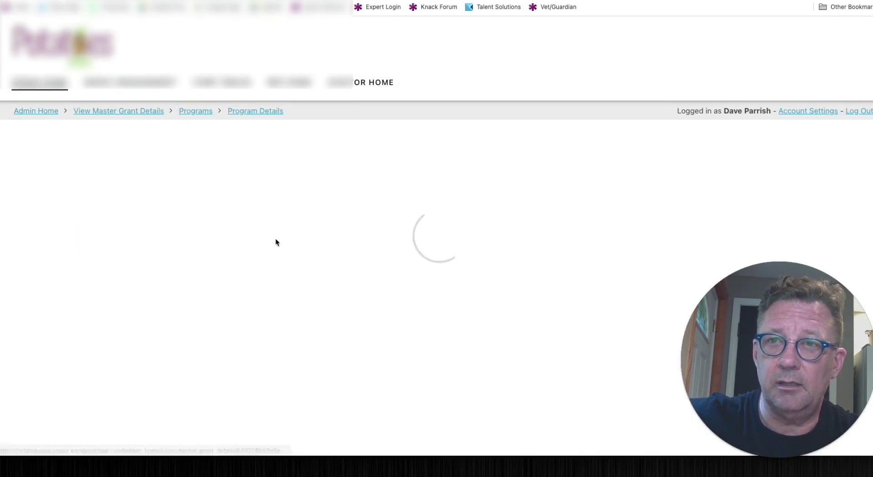
drag(26, 137, 76, 137)
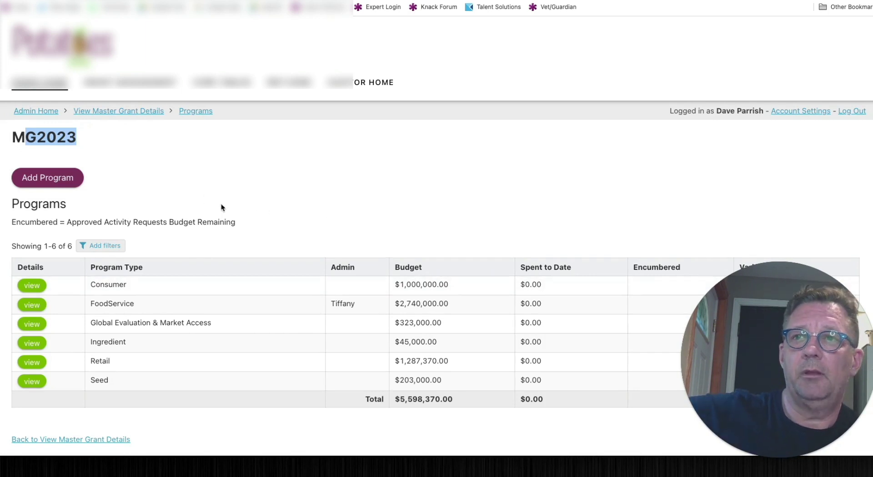
click(123, 113)
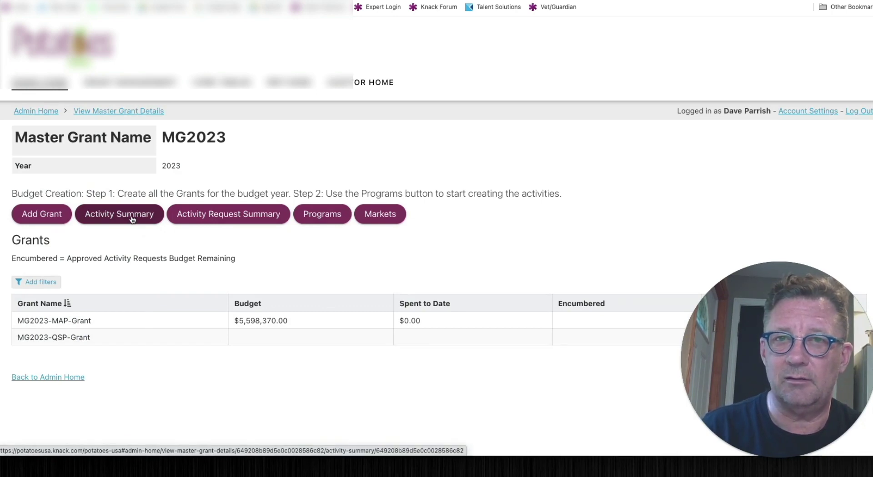
- Filter MG2023's Activity Summary to Program Type is FoodService, leaving 67 of 145 activities
click(132, 219)
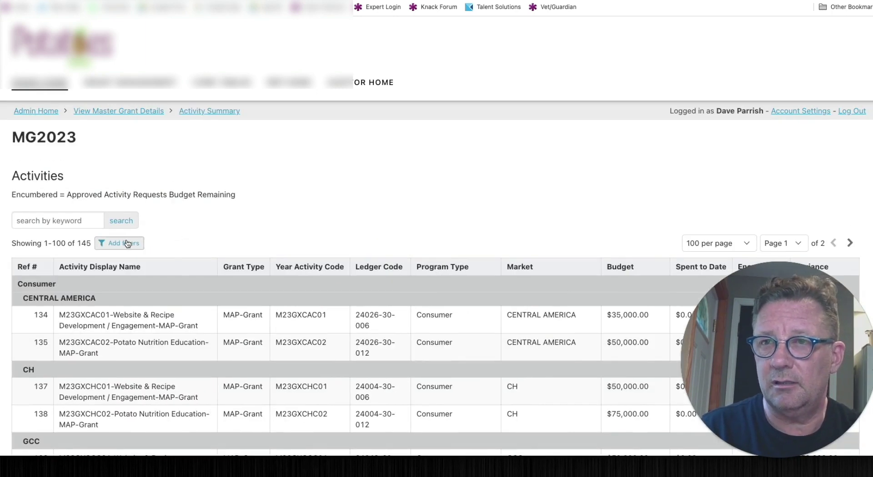
click(127, 243)
click(341, 83)
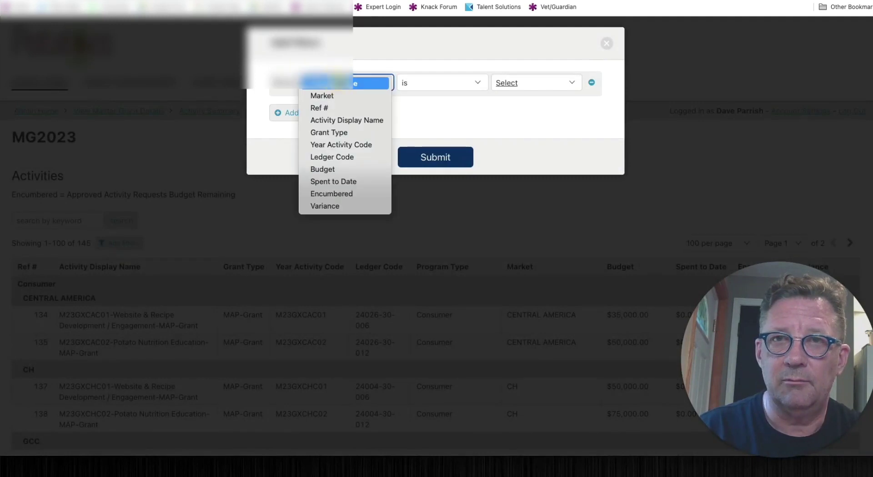
click(341, 83)
click(507, 82)
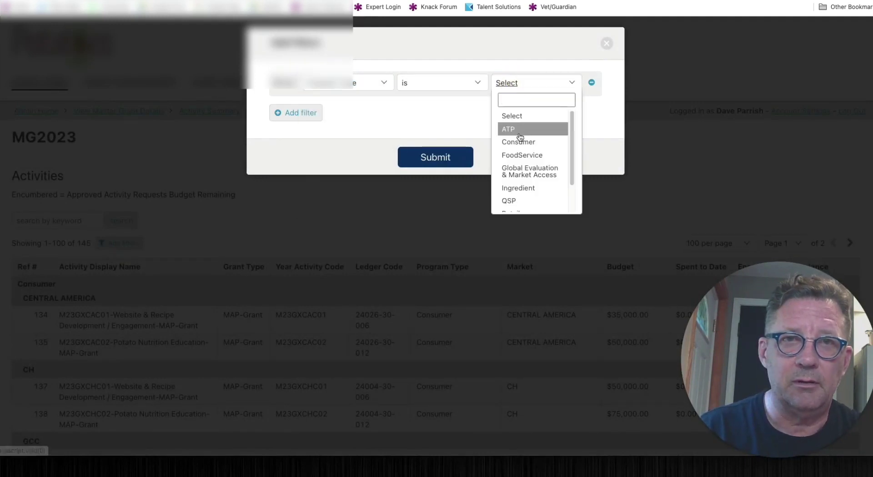
click(518, 156)
click(464, 155)
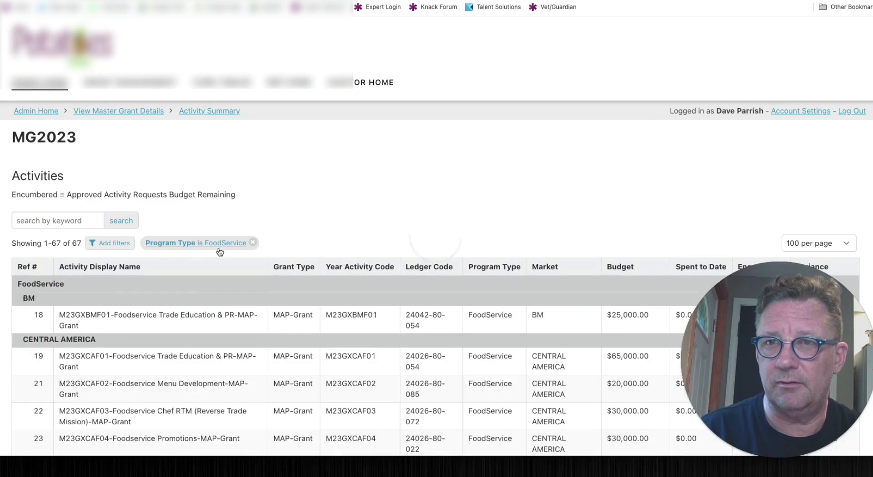
scroll(206, 272, down, 3)
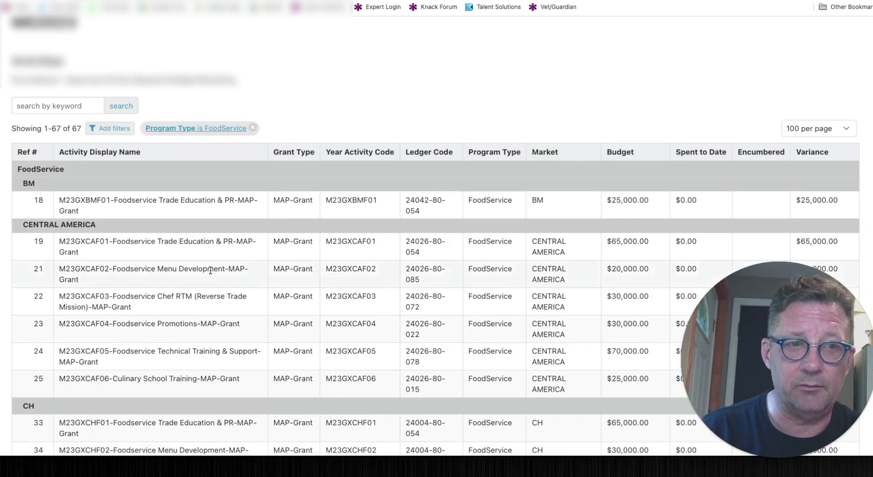
scroll(210, 271, up, 3)
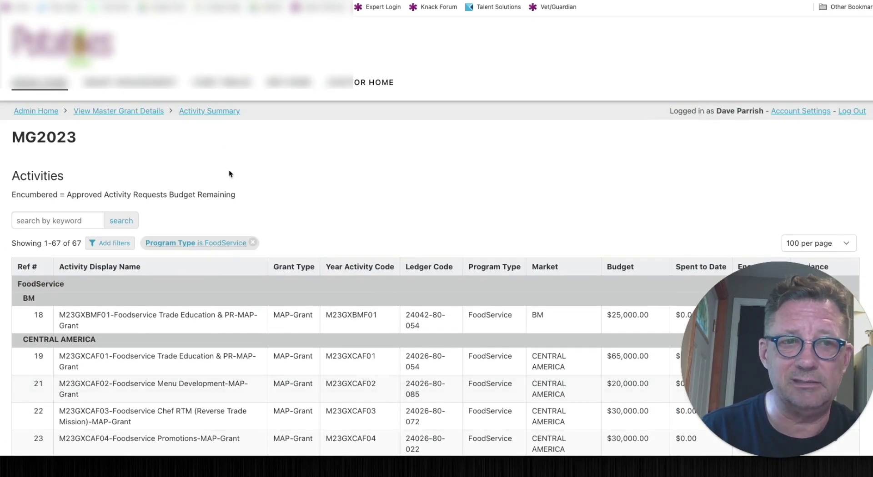
- From MG2023's Programs list, view FoodService's $2,740,000.00 budget and its 67 activities
click(99, 113)
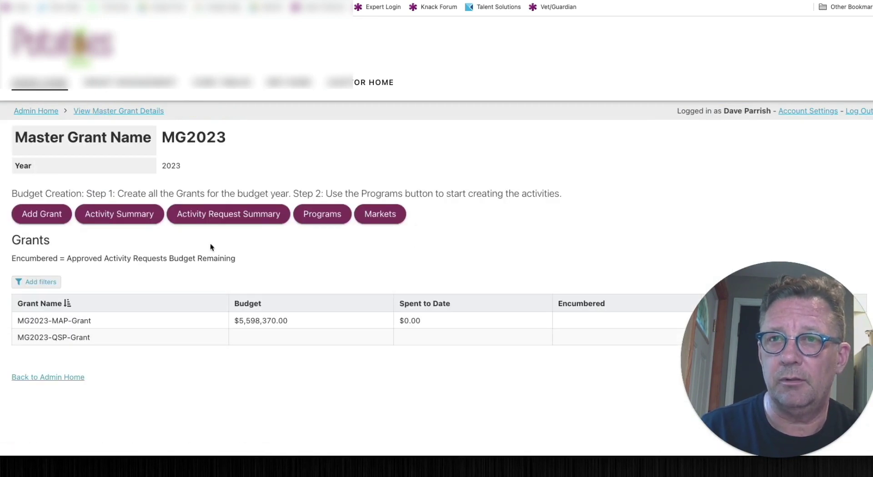
click(322, 216)
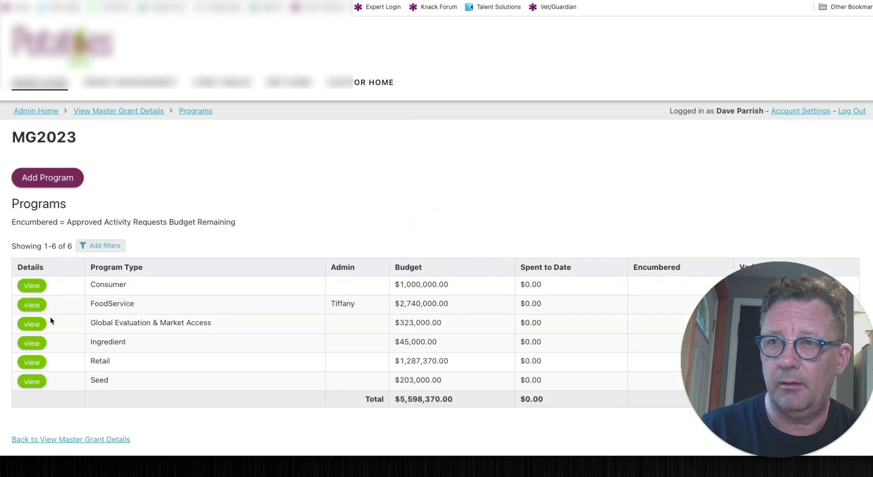
click(32, 305)
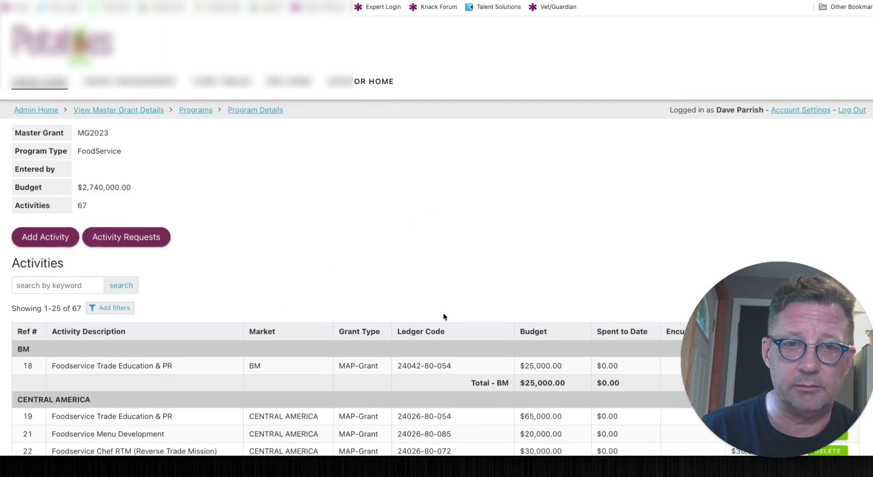
scroll(443, 314, down, 6)
scroll(443, 315, up, 2)
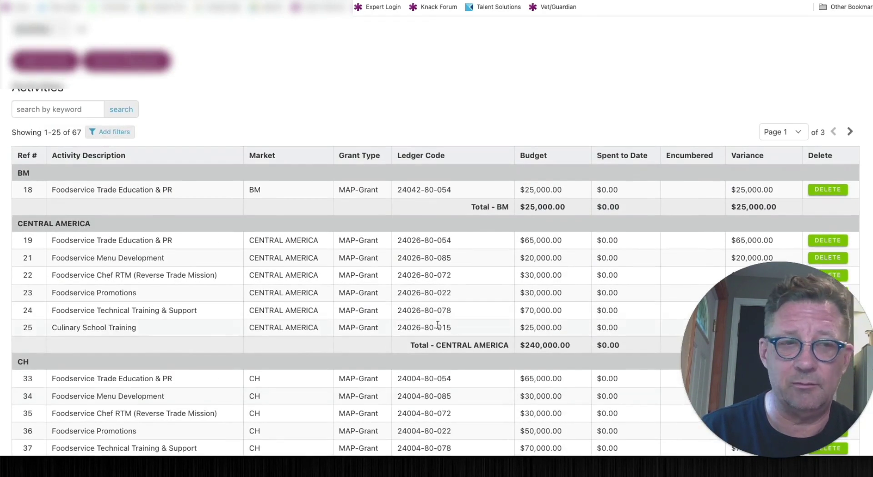
scroll(304, 191, up, 4)
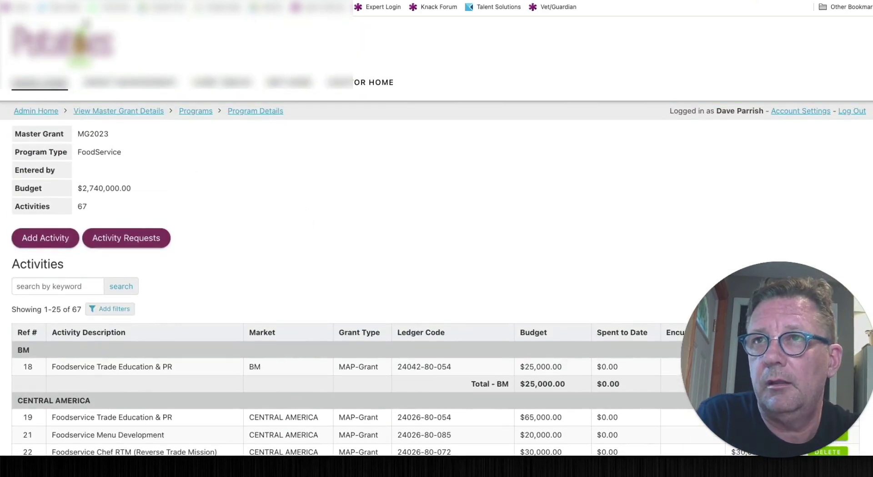
- Switch to the builder tab and scroll through the tables list and Activity Request Name fields
key(ctrl+Tab)
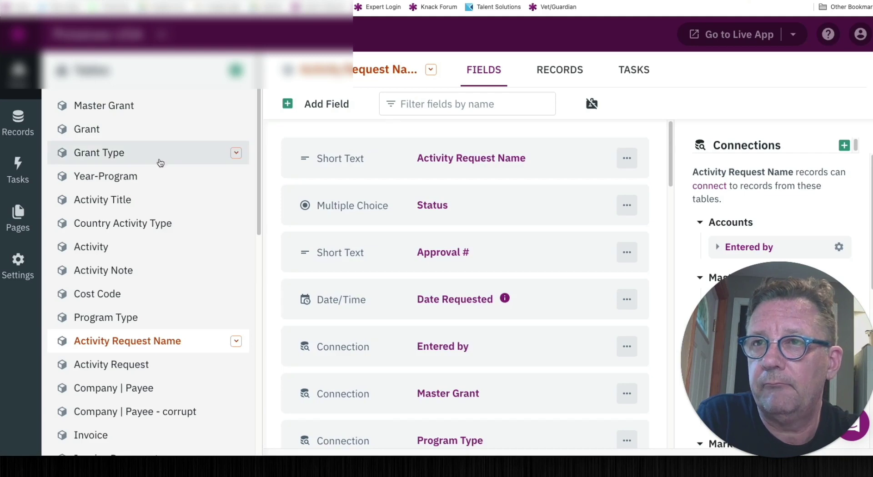
scroll(136, 175, down, 1)
scroll(135, 175, down, 6)
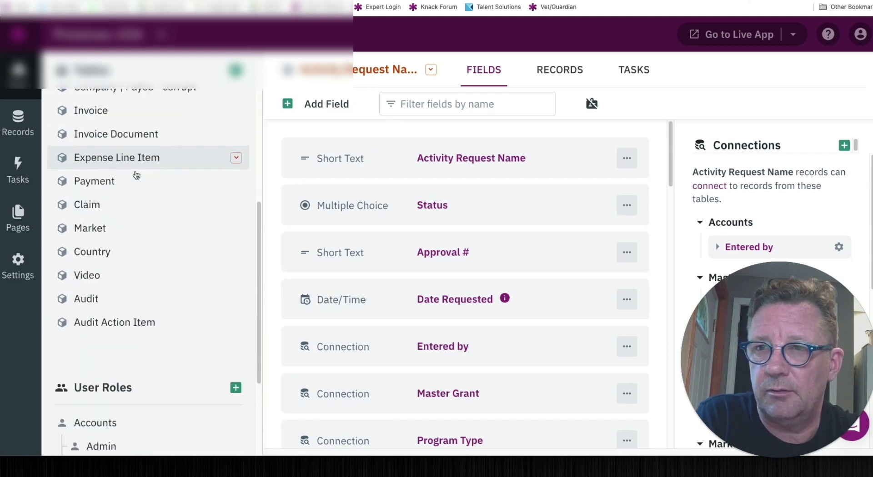
scroll(136, 175, up, 2)
scroll(136, 175, up, 5)
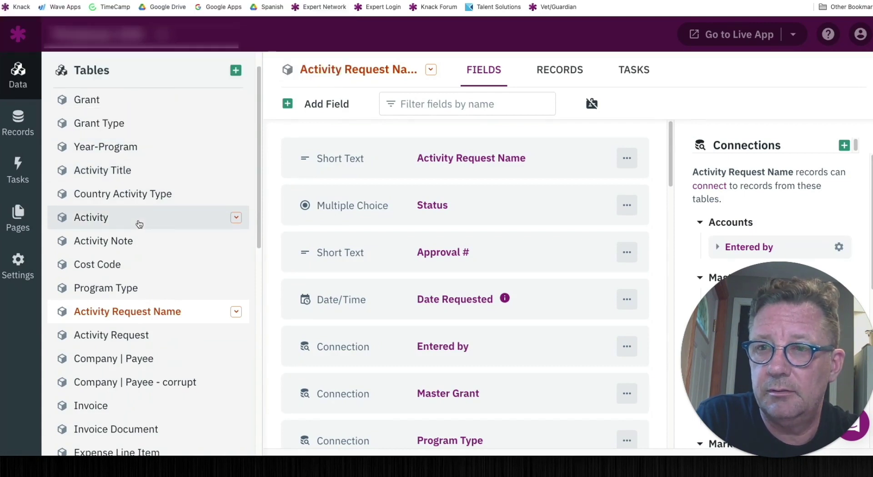
scroll(138, 223, down, 1)
scroll(128, 114, up, 1)
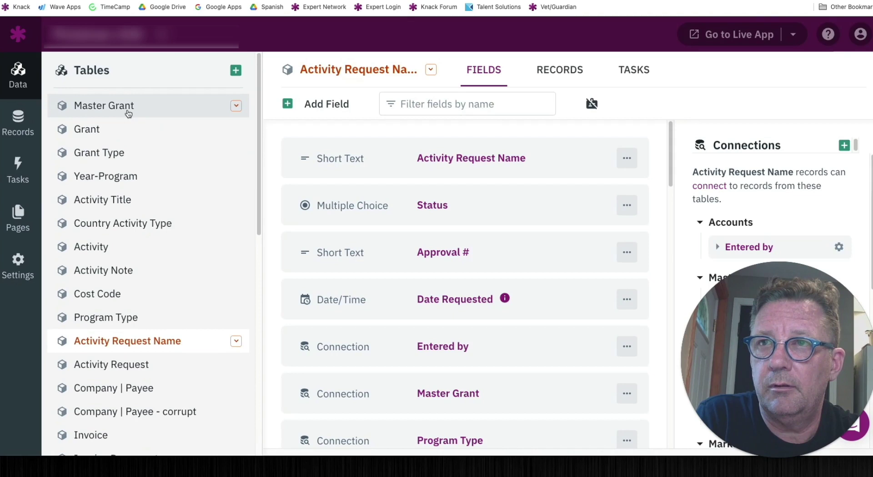
- Open the Year-Program table's 12 records and check the Seed program type choices, leaving it unchanged
click(129, 182)
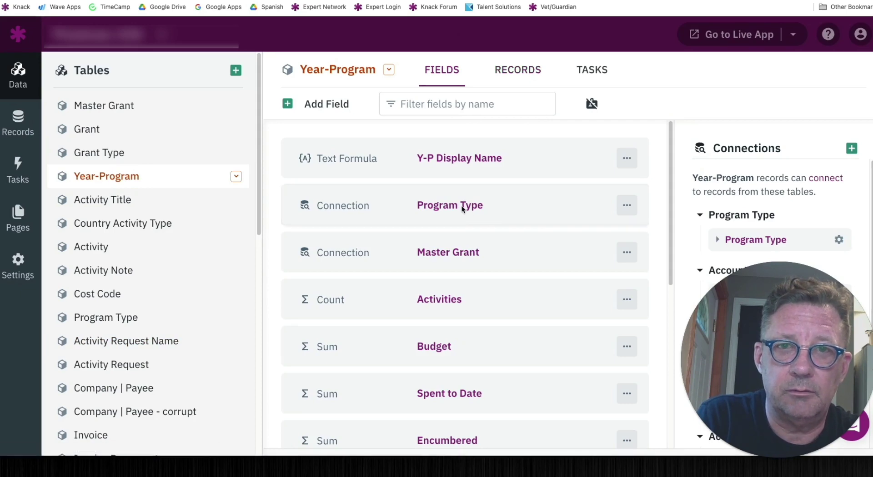
click(508, 81)
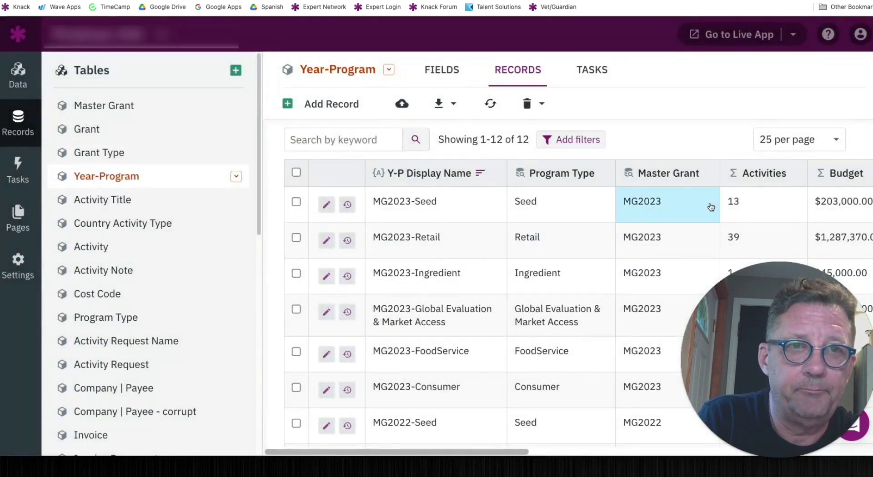
click(579, 211)
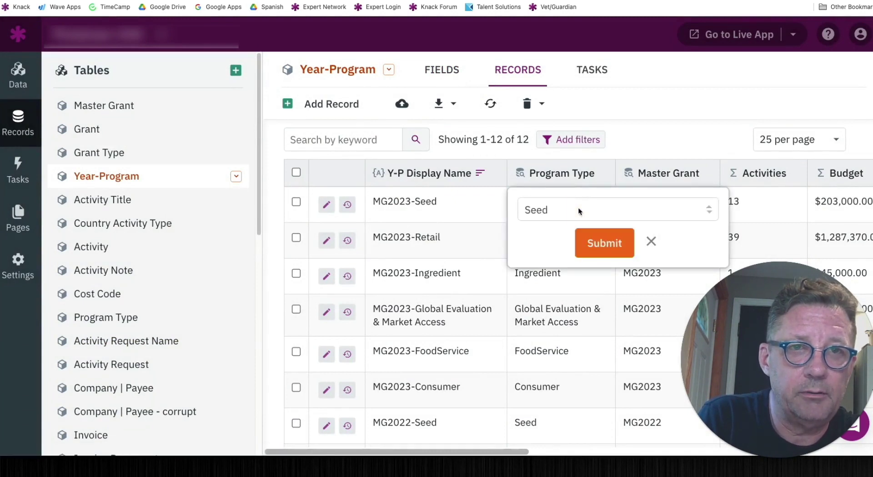
click(578, 208)
click(624, 124)
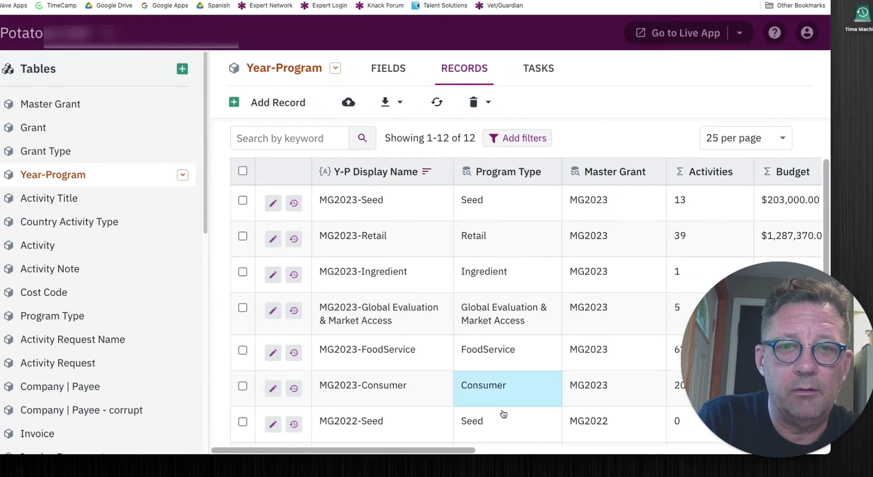
drag(415, 451, 499, 462)
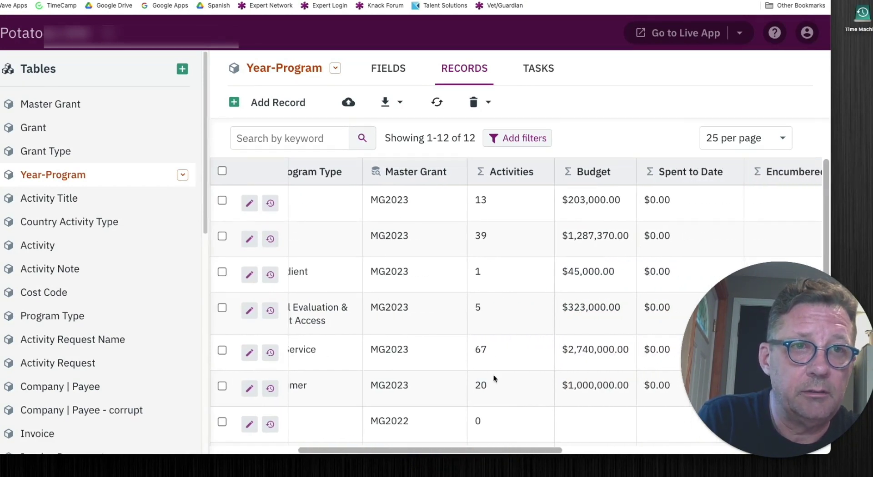
drag(454, 452, 317, 471)
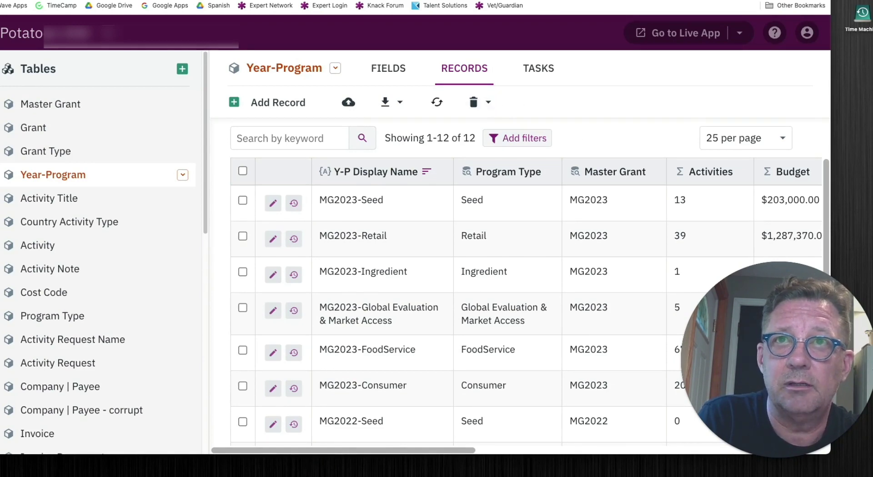
- Switch to the swim-school app and view the Student table's fields, including Parent and Classes Taken
click(273, 0)
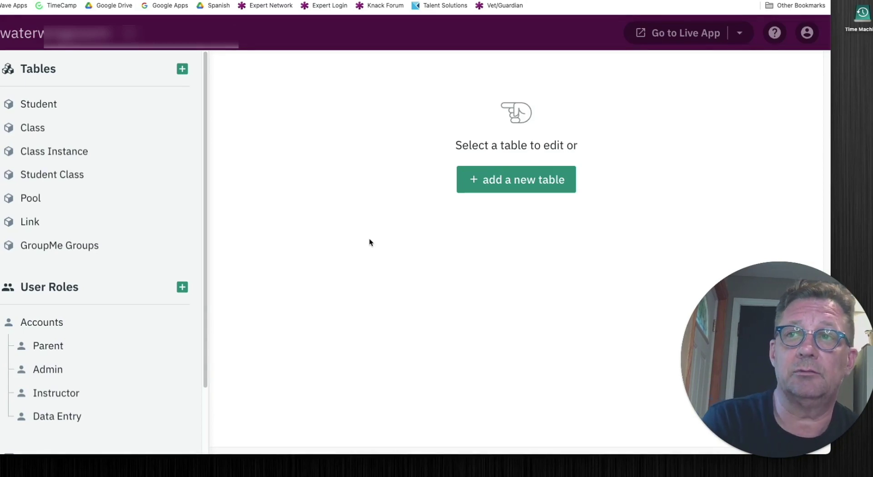
click(126, 99)
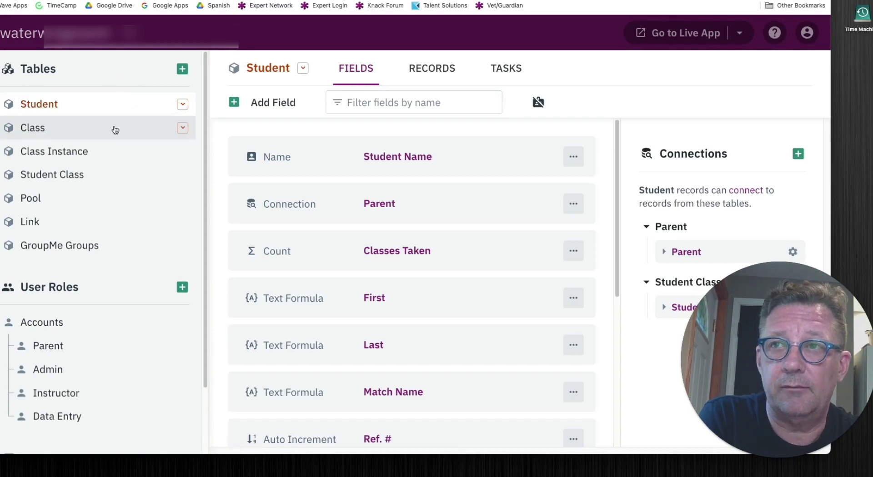
- View the Class table's fields, such as Class Name and Student Count, and its Class Instance connections
click(115, 130)
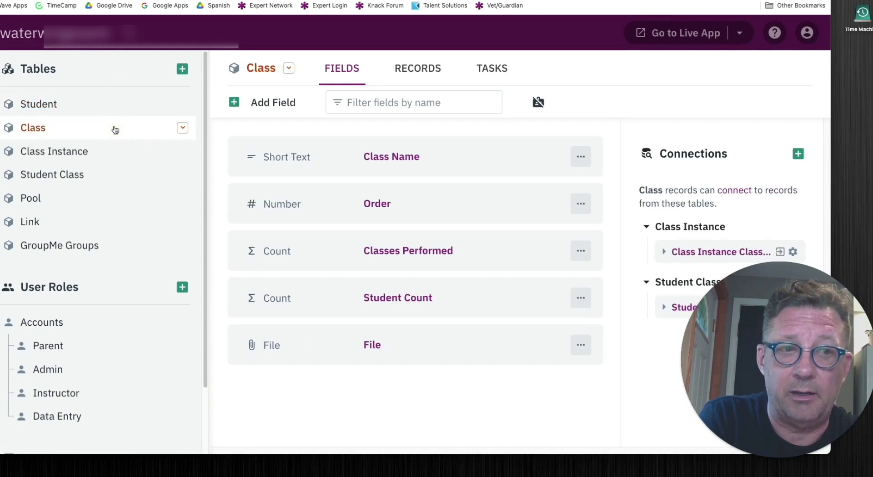